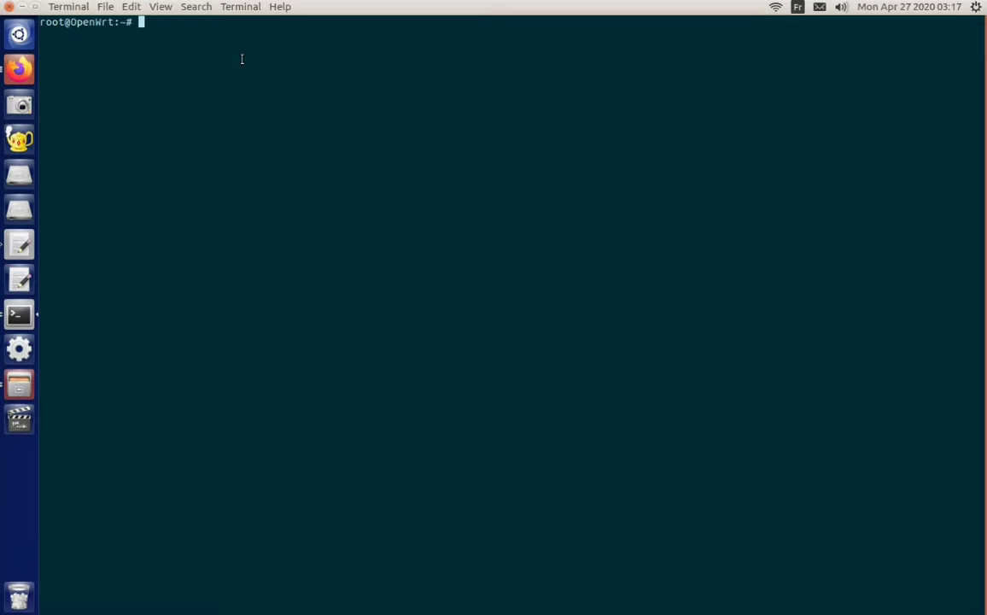
# List all running processes on the OpenWrt router with ps and look through the whole list.
pyautogui.write('ps')
pyautogui.press('Return')
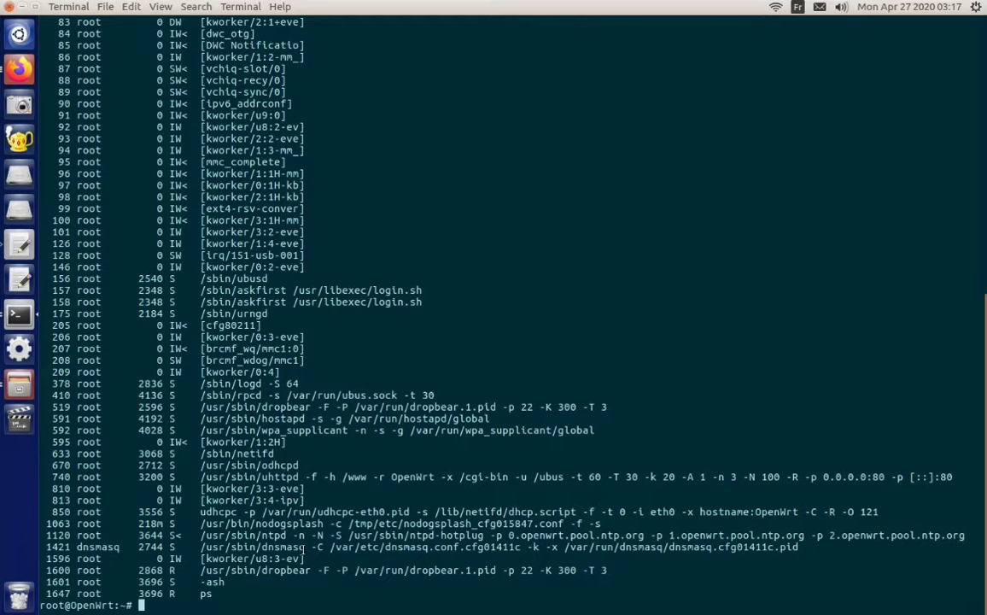
pyautogui.scroll(4, 305, 548)
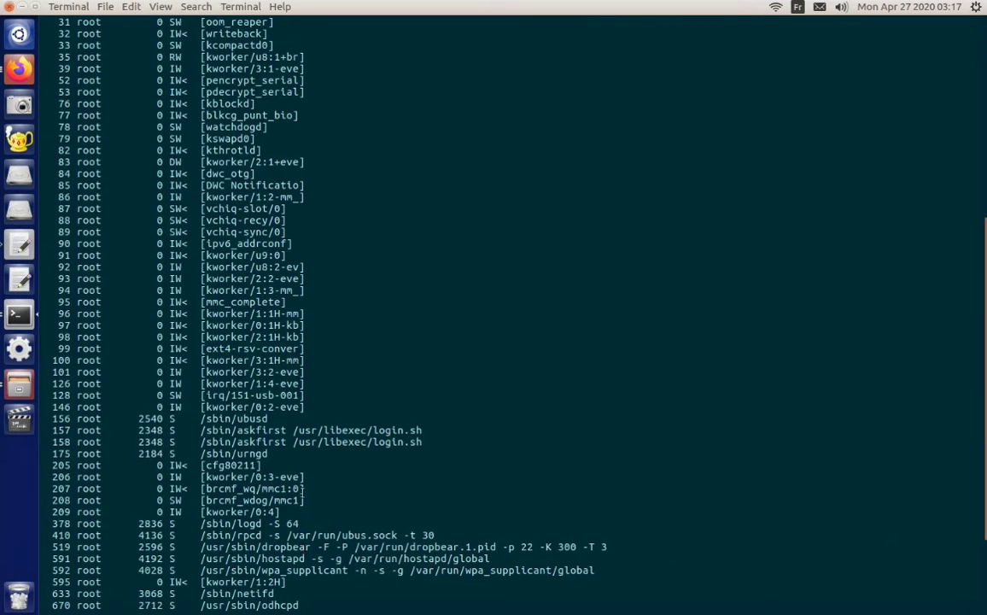
pyautogui.scroll(10, 273, 440)
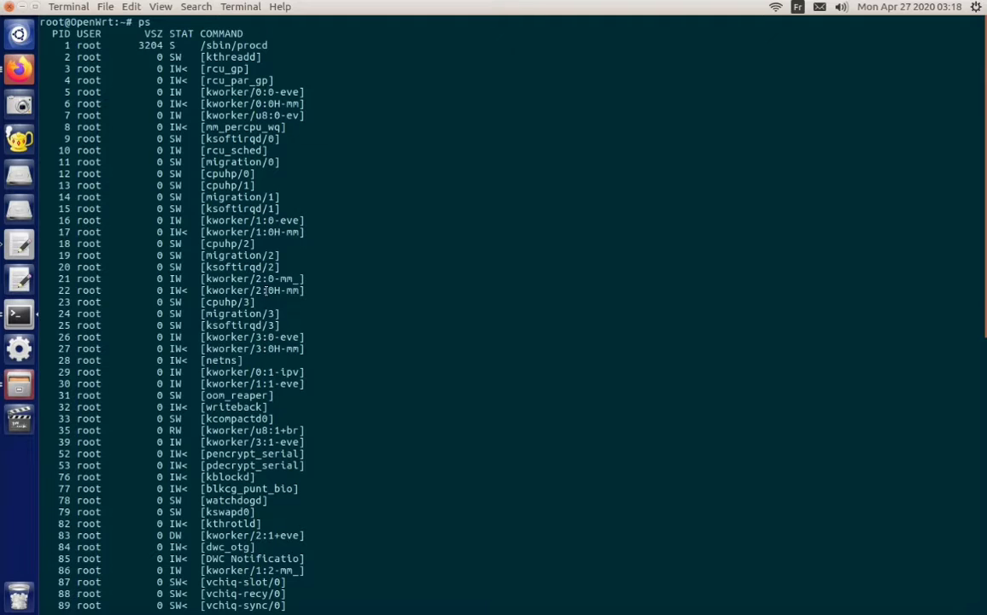
pyautogui.scroll(-20, 265, 347)
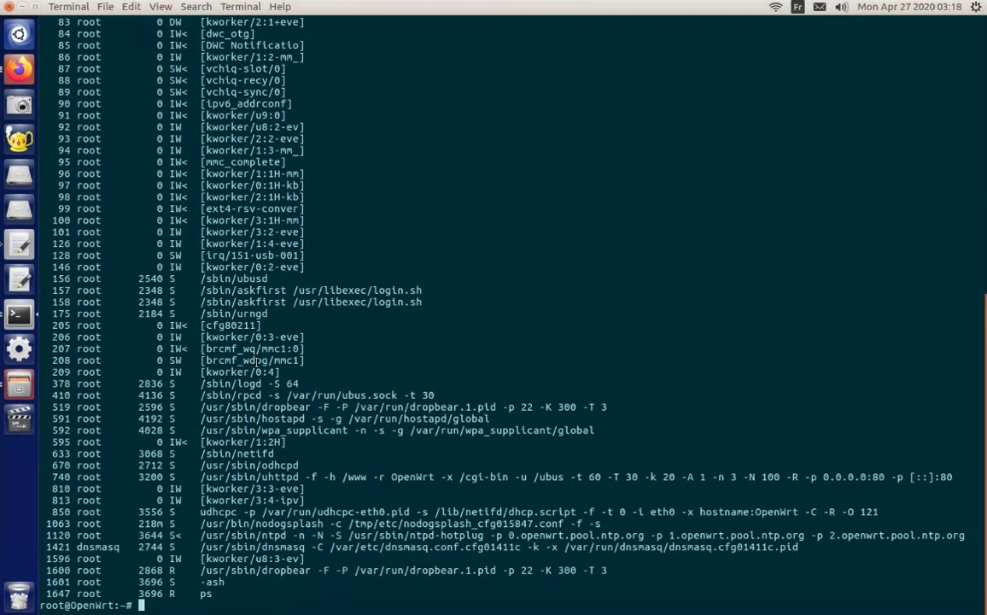
# Filter the process list for nodogsplash using ps and grep, and highlight the /usr/bin/nodogsplash command line.
pyautogui.write('ps | grep nodogsplash')
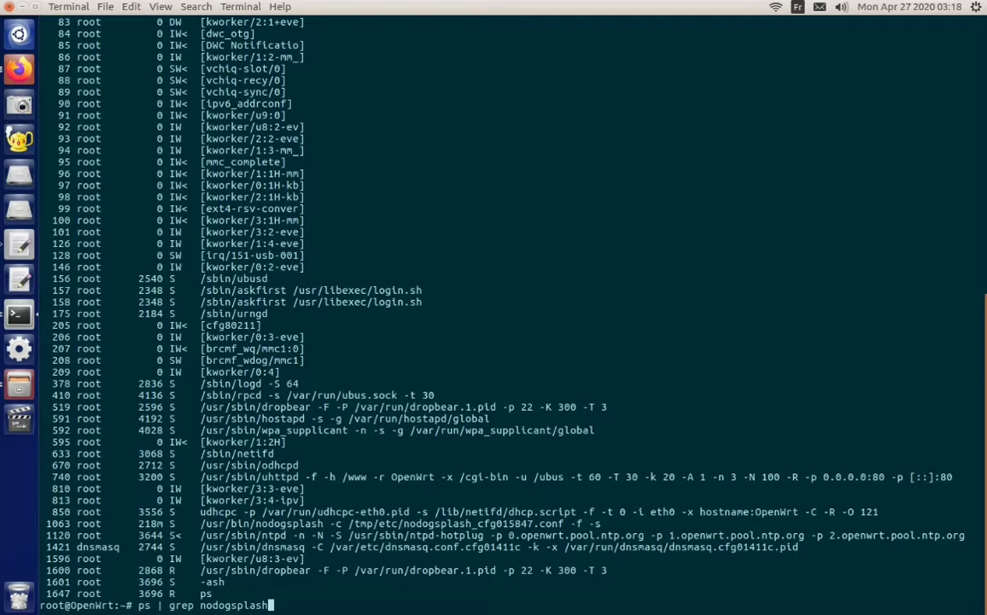
pyautogui.press('Return')
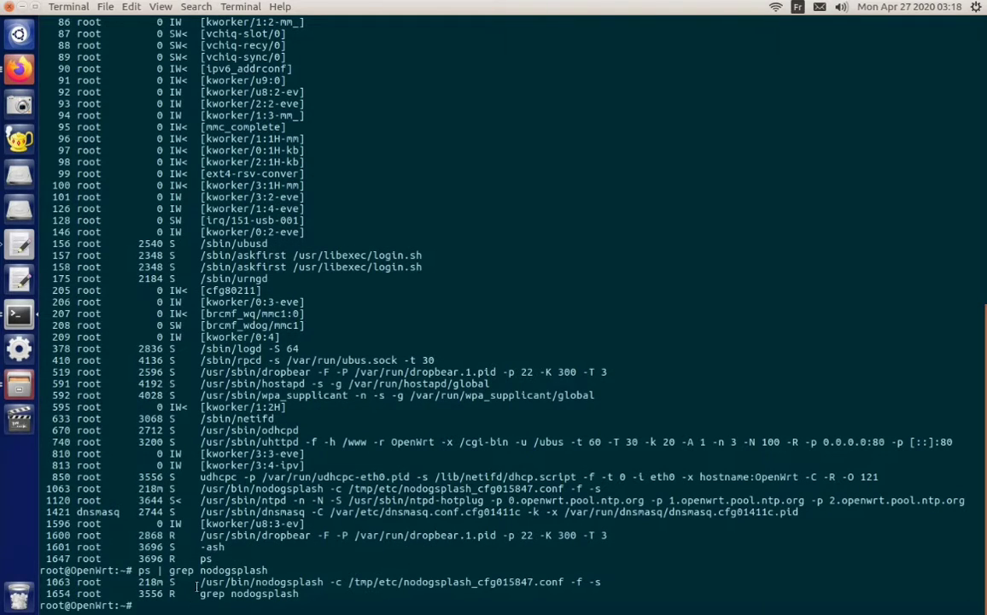
pyautogui.moveTo(202, 585); pyautogui.dragTo(610, 589)
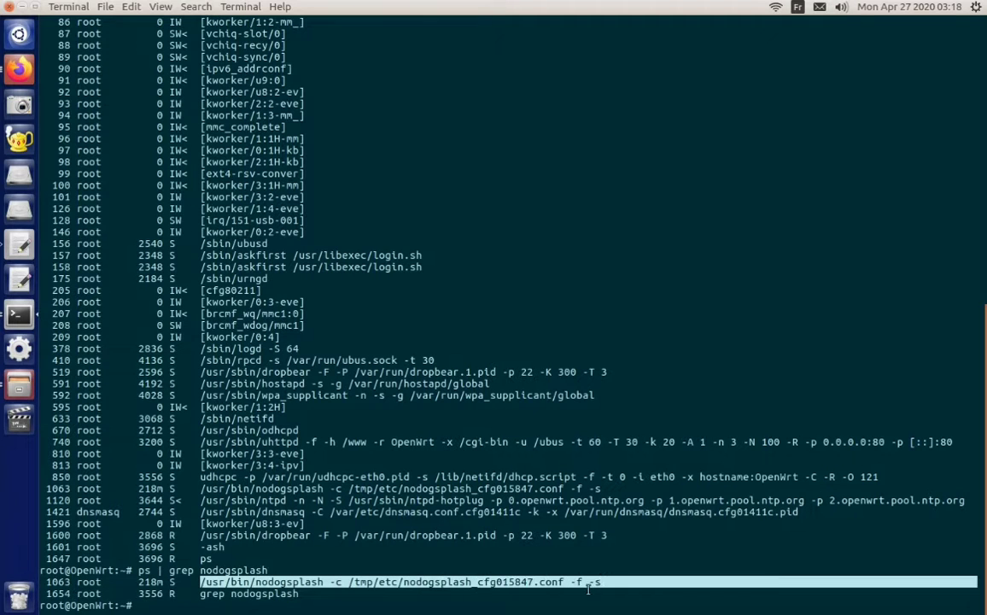
# Switch to Firefox and open the router's Software management page in LuCI.
pyautogui.click(18, 72)
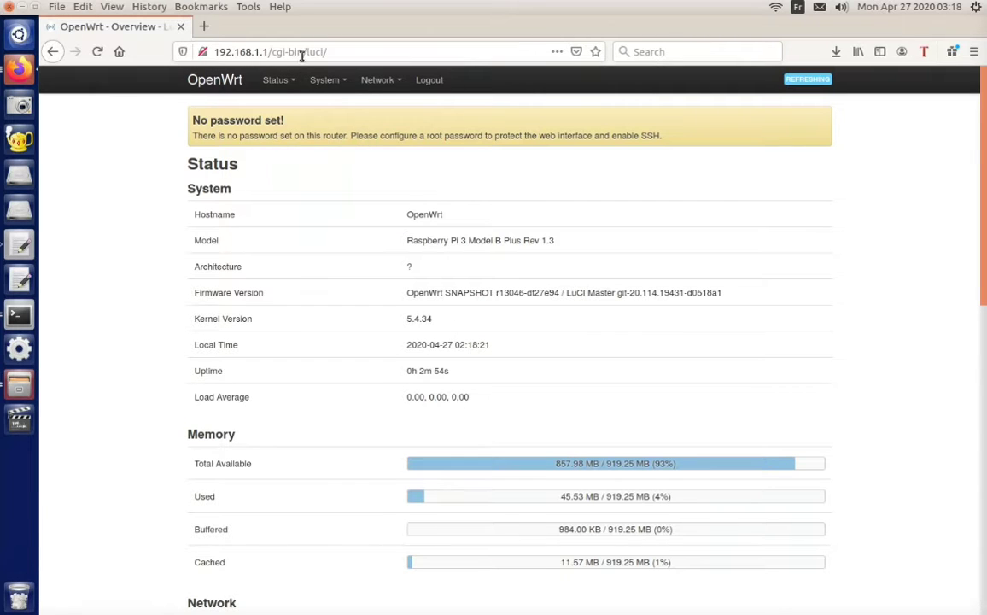
pyautogui.moveTo(323, 81)
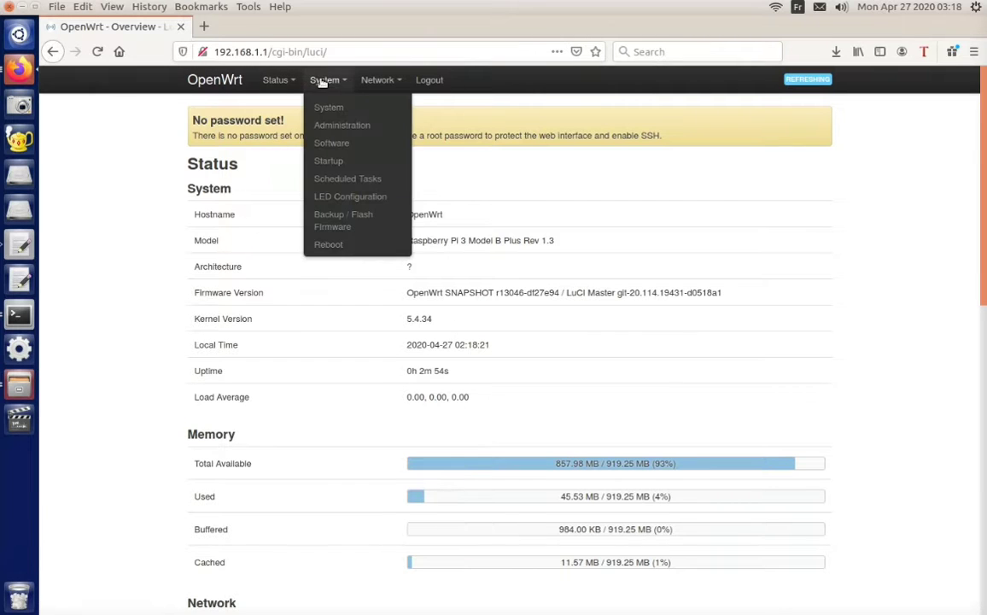
pyautogui.click(326, 144)
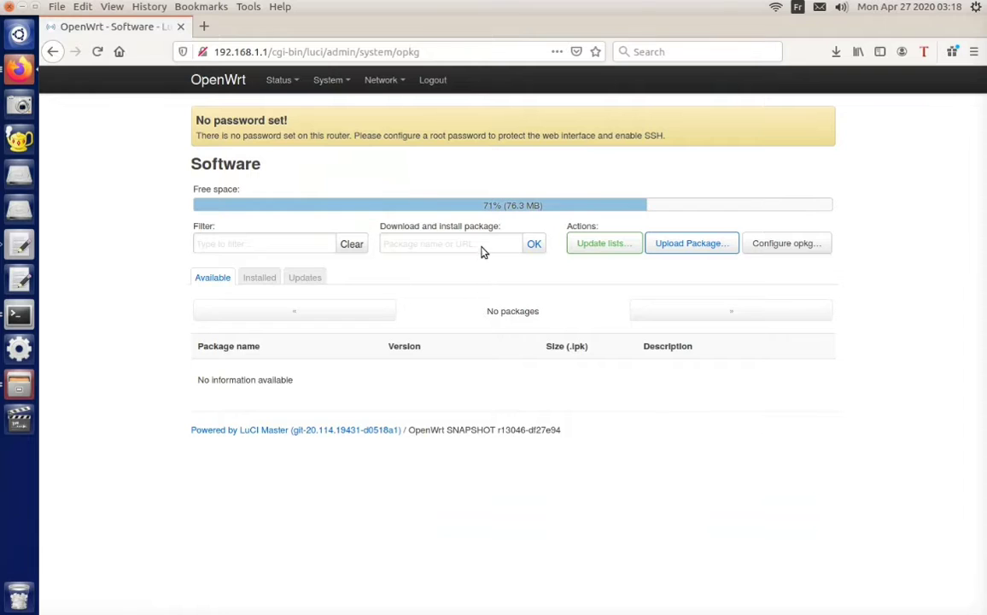
# Upload the package file Eyes-On_1.0-1.0_aarch64_cortex-a53.ipk to the router and install it.
pyautogui.click(676, 244)
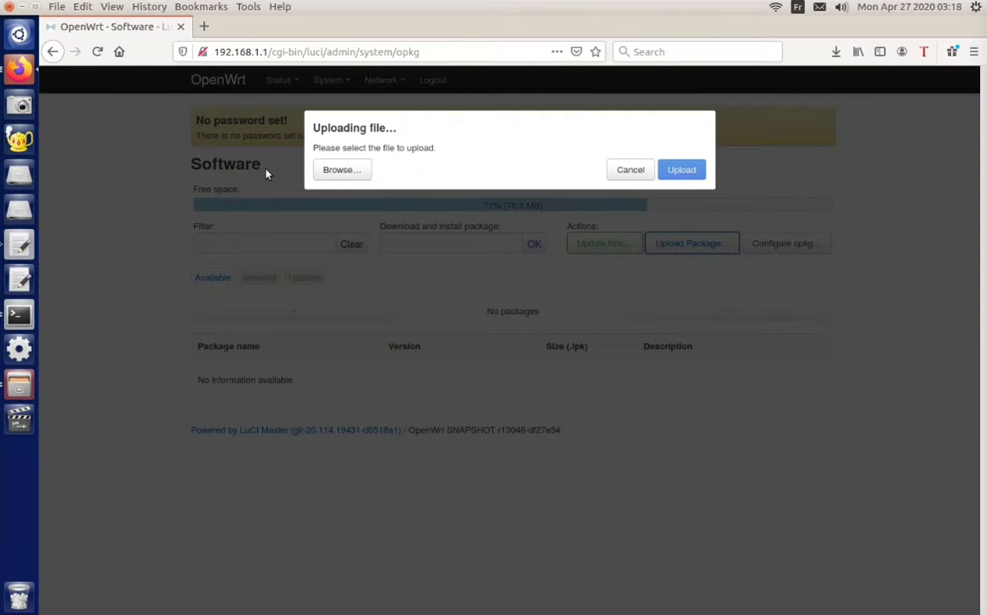
pyautogui.click(340, 170)
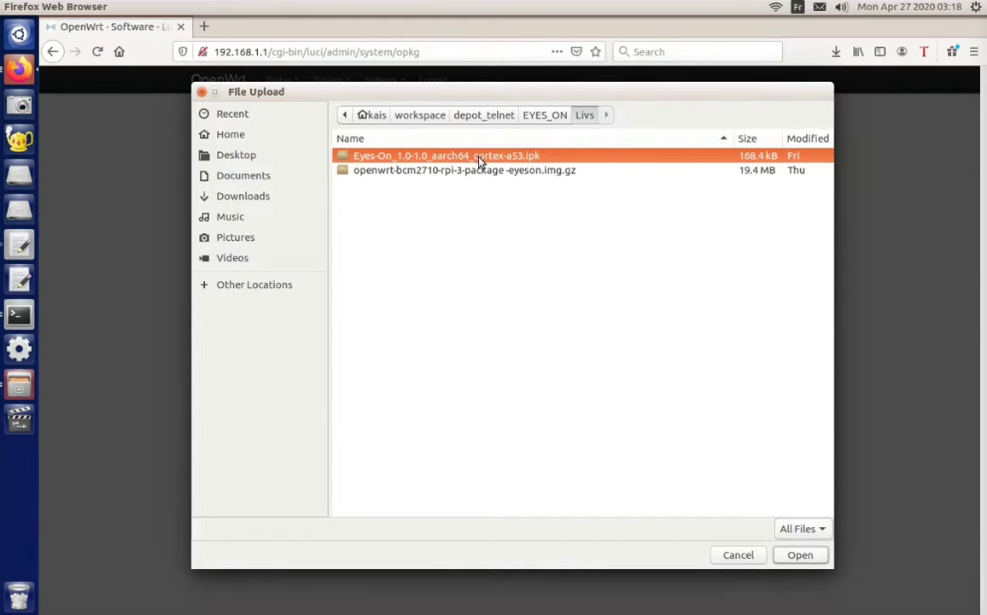
pyautogui.click(794, 555)
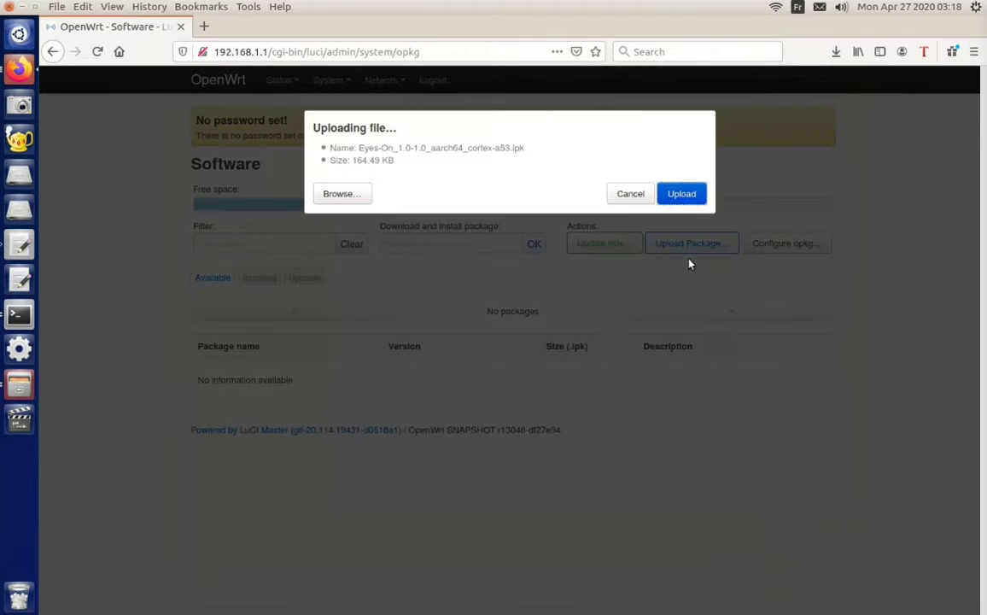
pyautogui.click(689, 196)
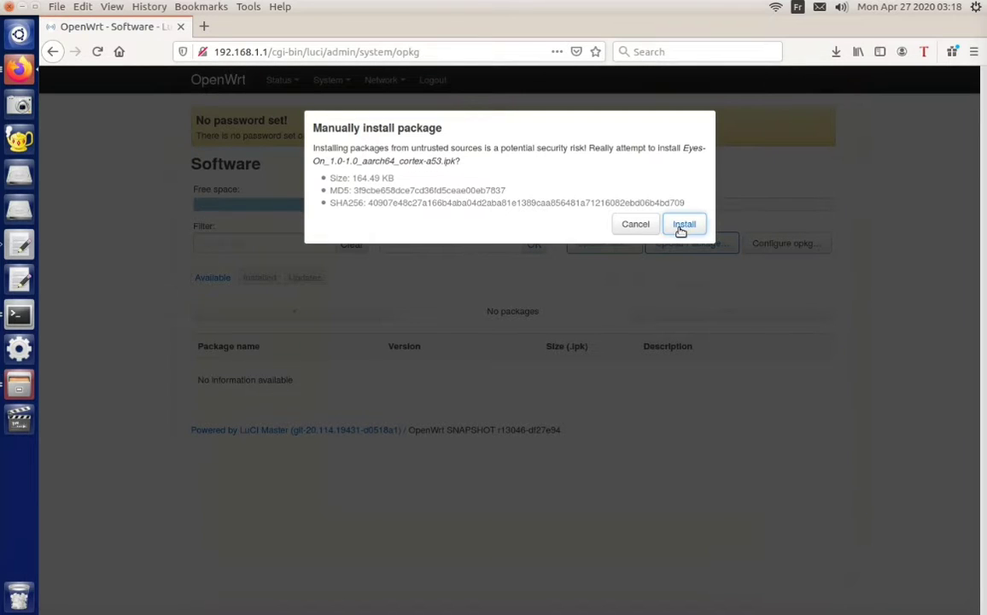
pyautogui.click(685, 224)
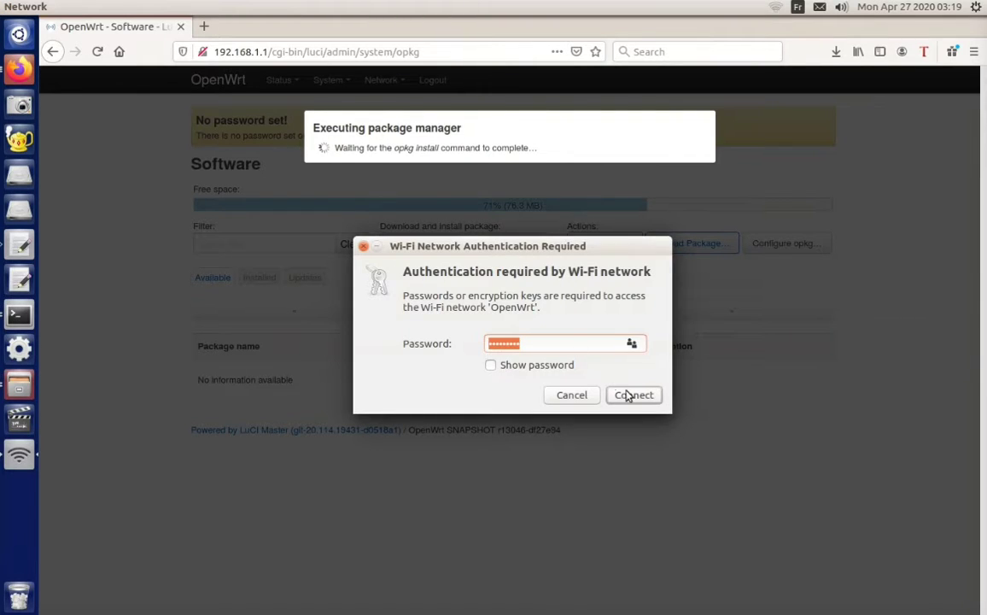
# Reconnect to the OpenWrt Wi-Fi network and continue through the EyeSon captive portal to get Internet access.
pyautogui.click(633, 395)
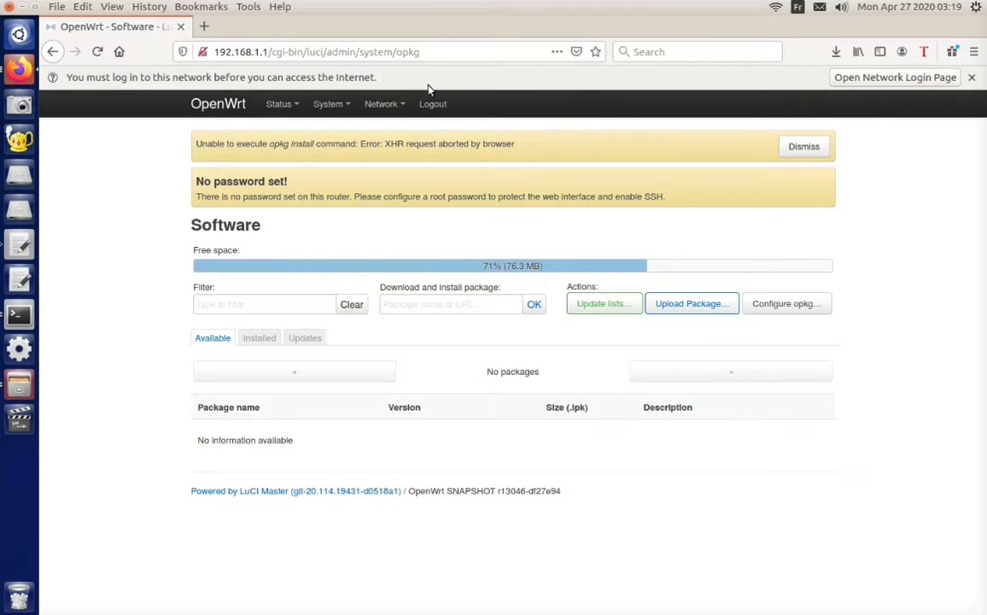
pyautogui.click(864, 79)
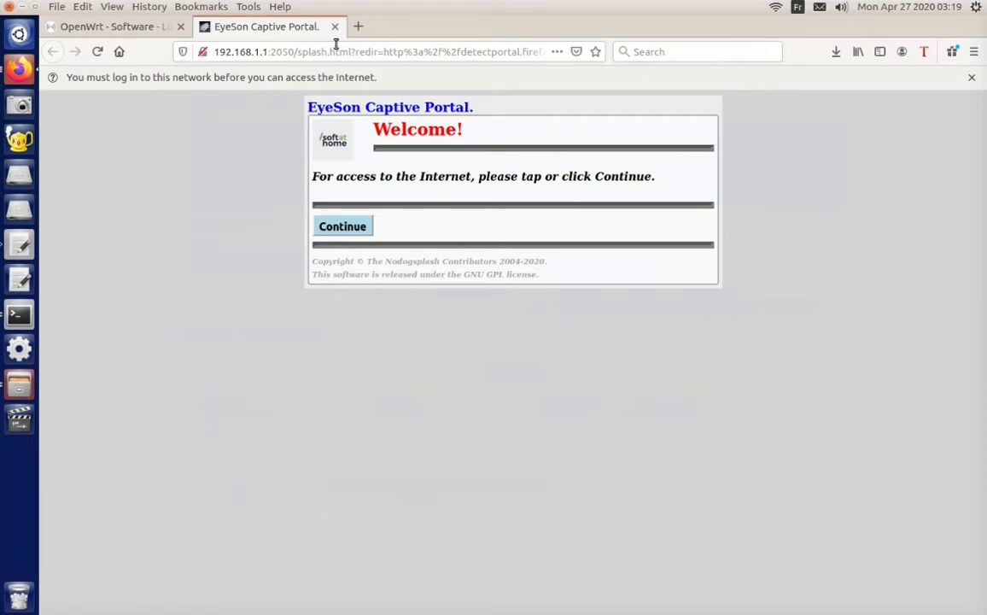
pyautogui.click(345, 229)
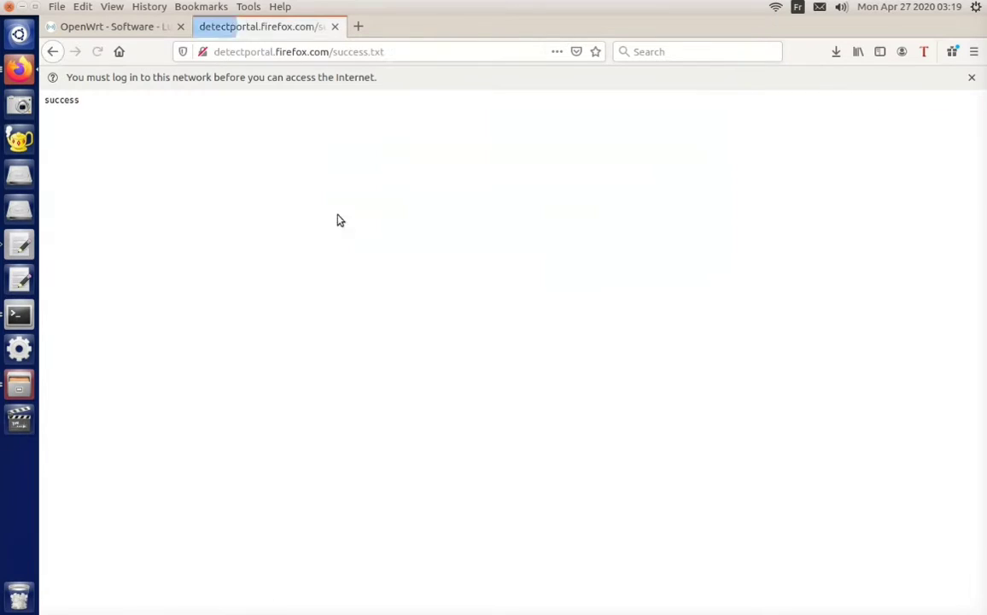
pyautogui.click(972, 78)
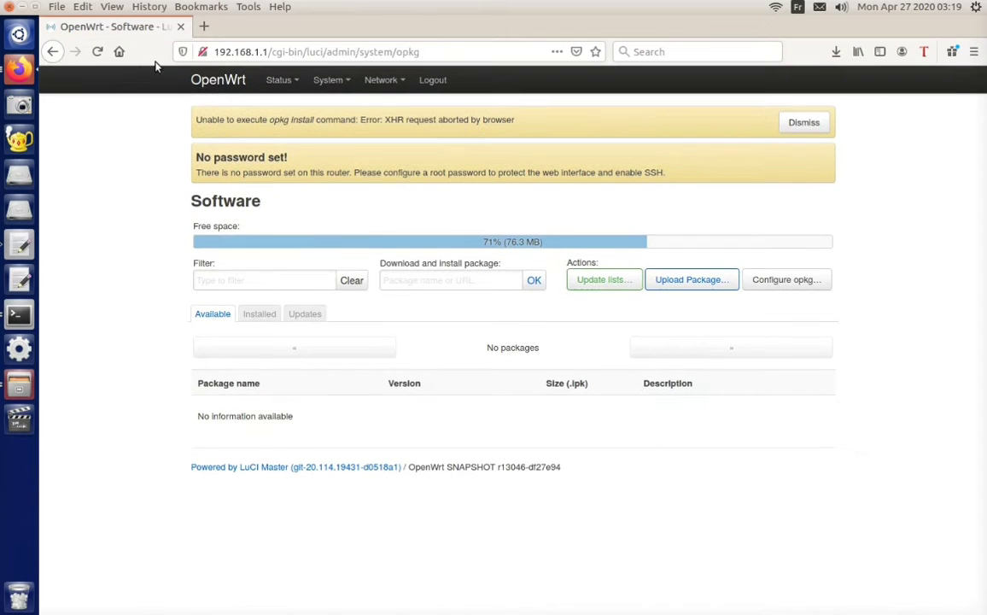
# Switch back to the router's terminal and list the running processes again with ps.
pyautogui.click(13, 318)
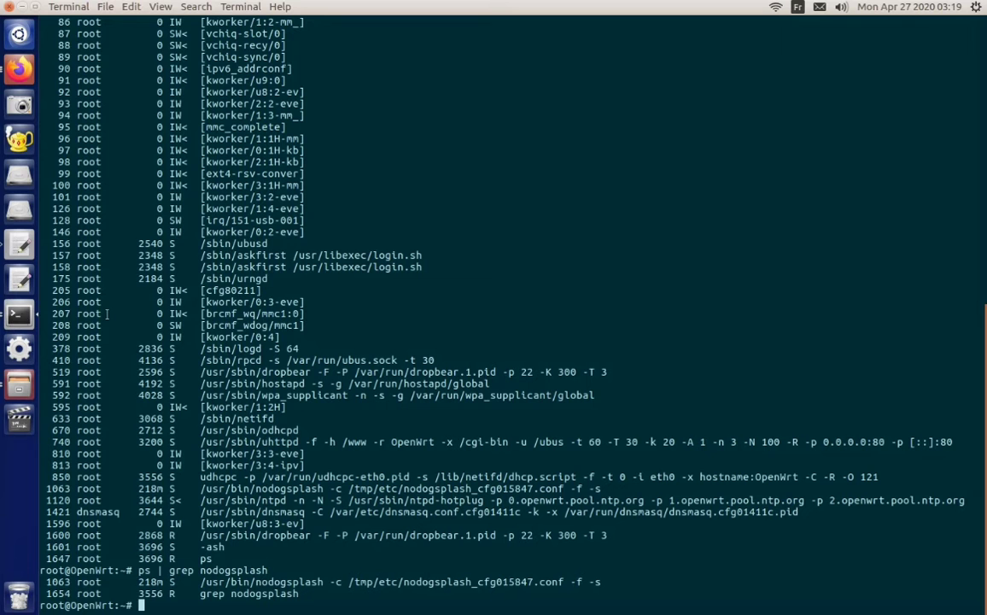
pyautogui.write('ps')
pyautogui.press('Return')
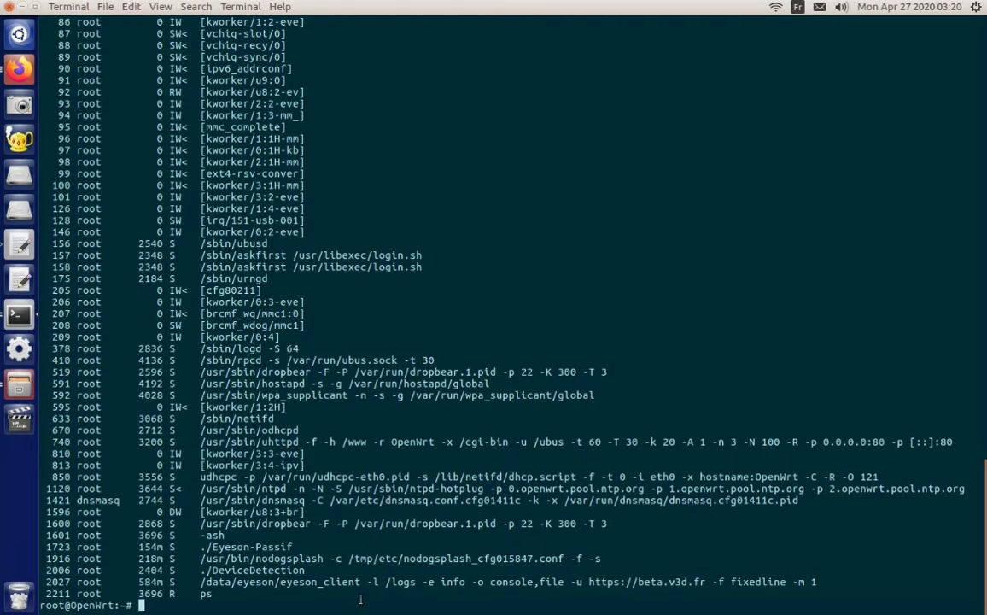
# Print /tmp/figaro/probe_module_output.txt with cat and read through the collected probe data.
pyautogui.write('cat /tmp/figaro/p')
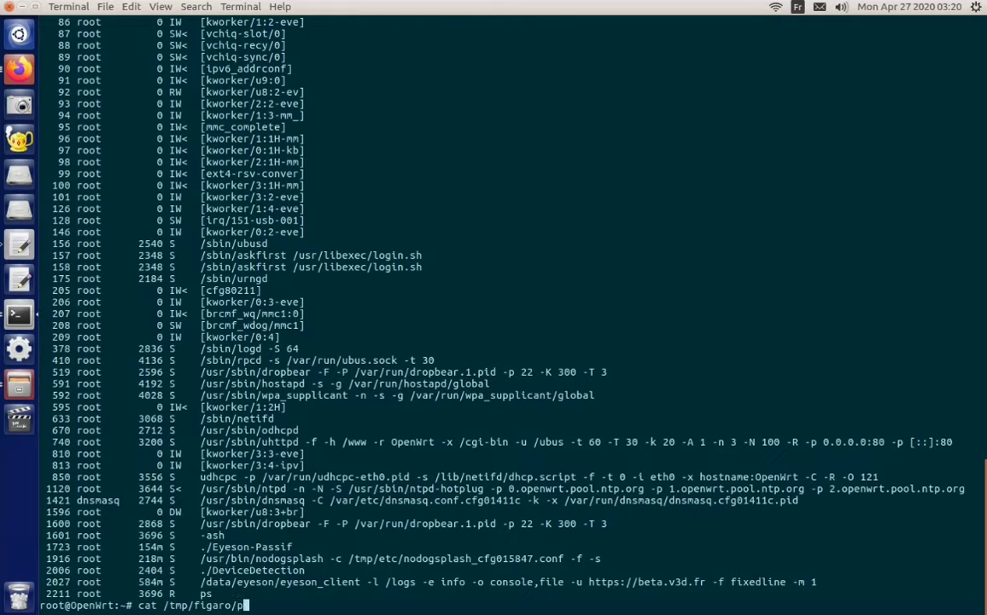
pyautogui.press('Tab')
pyautogui.press('Return')
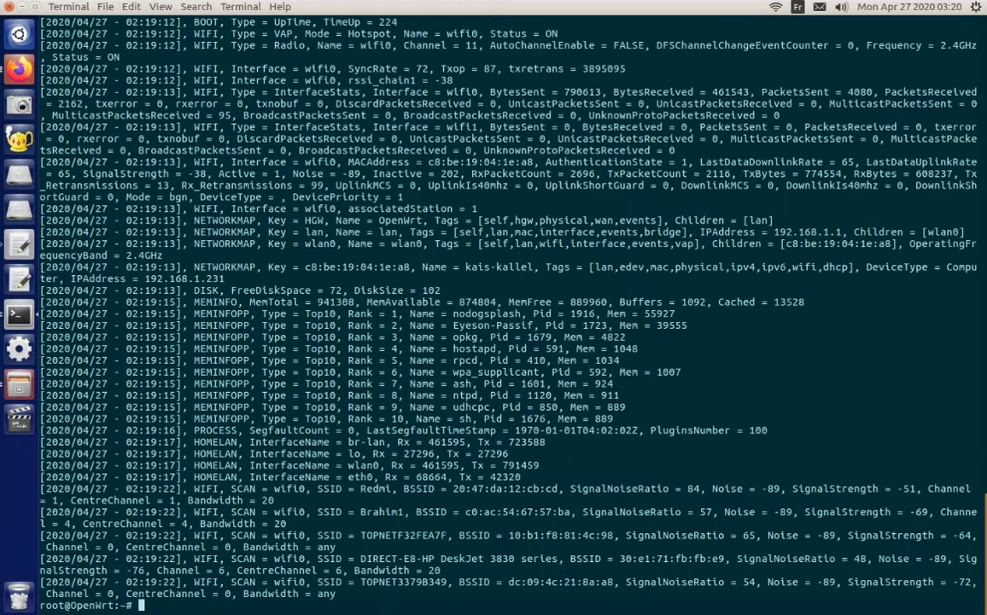
pyautogui.scroll(4, 309, 421)
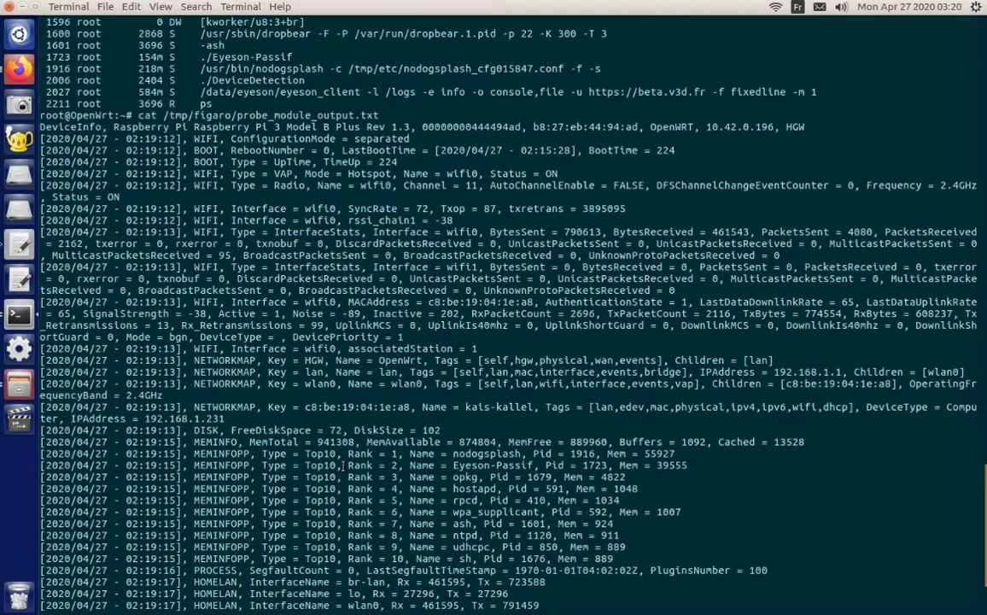
pyautogui.scroll(6, 304, 367)
pyautogui.scroll(-2, 292, 351)
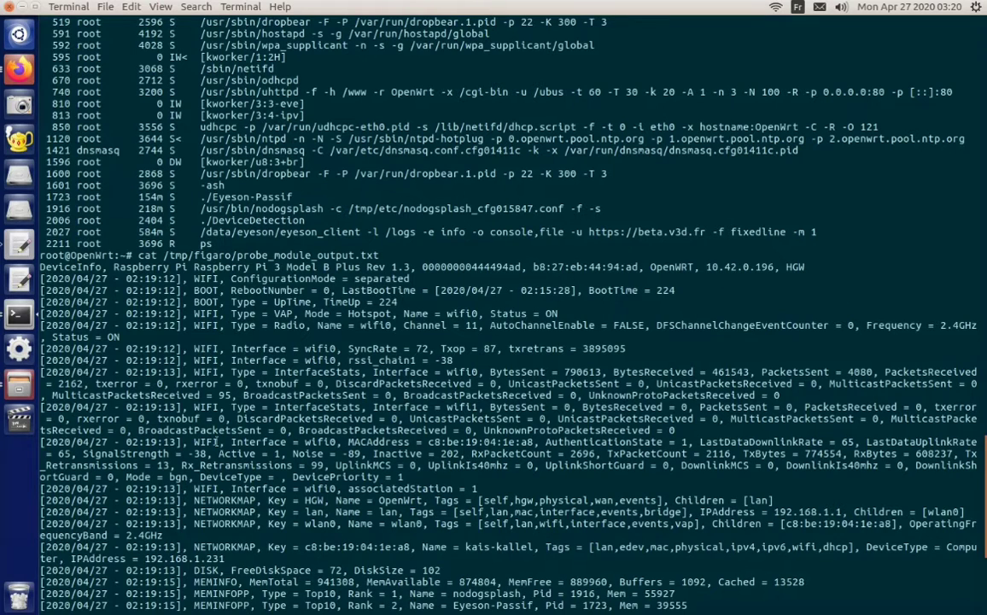
pyautogui.scroll(-4, 202, 393)
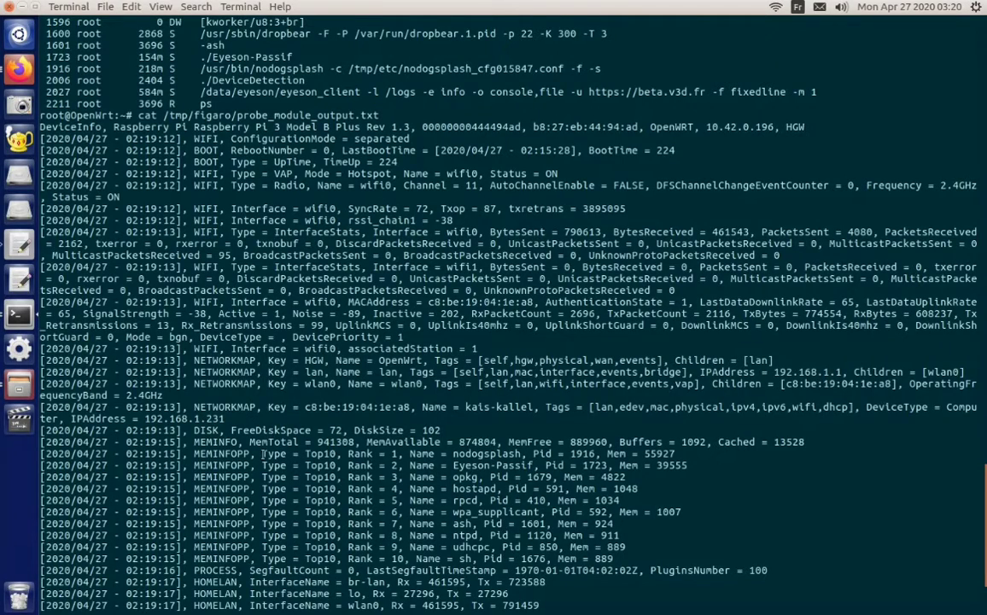
pyautogui.scroll(-4, 248, 409)
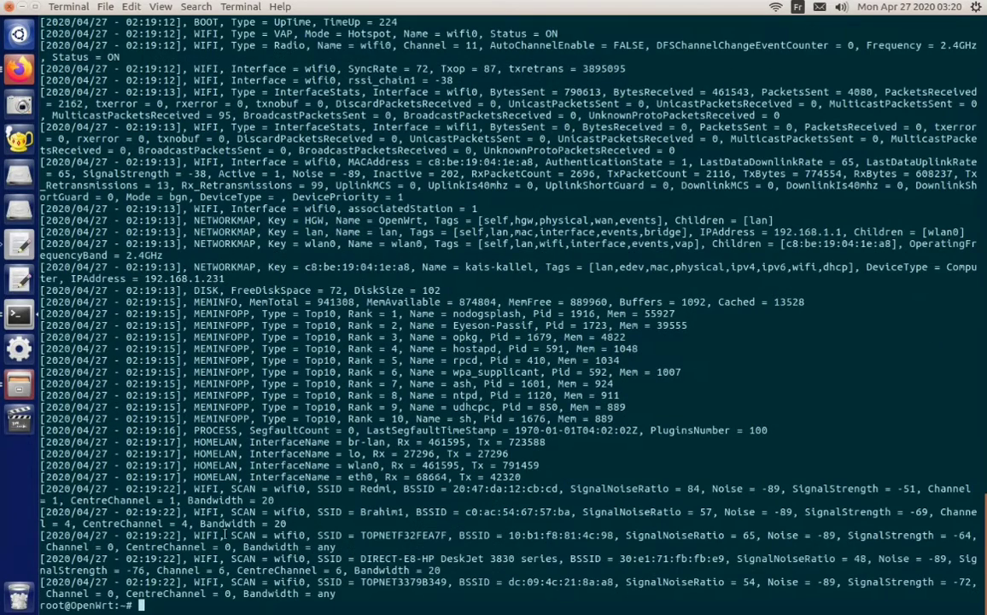
# Change to the /logs/ directory and print eyeson-client.log with cat.
pyautogui.write('cd /lo')
pyautogui.press('Tab')
pyautogui.press('Return')
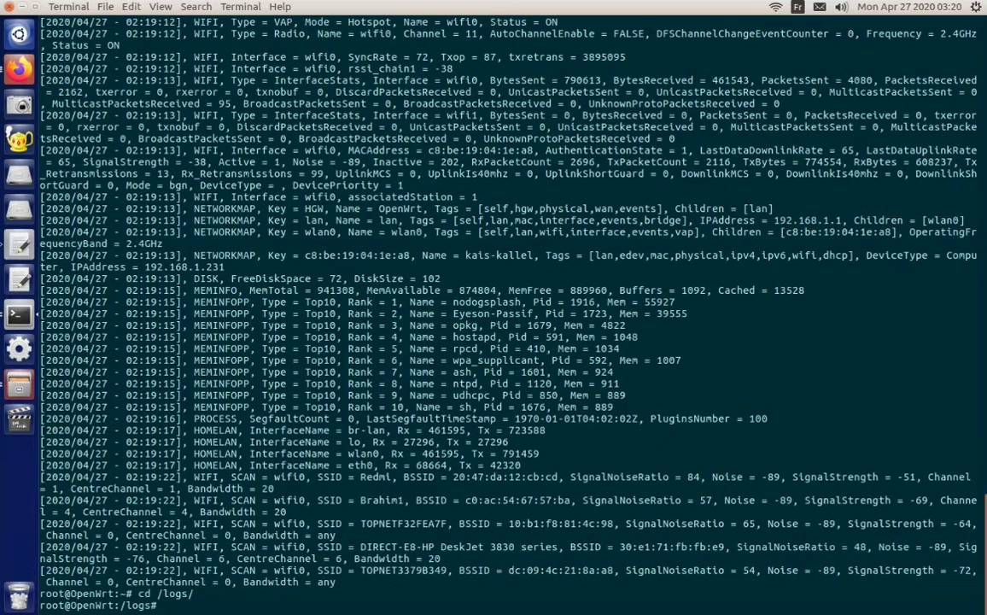
pyautogui.write('cat ')
pyautogui.write('e')
pyautogui.press('Tab')
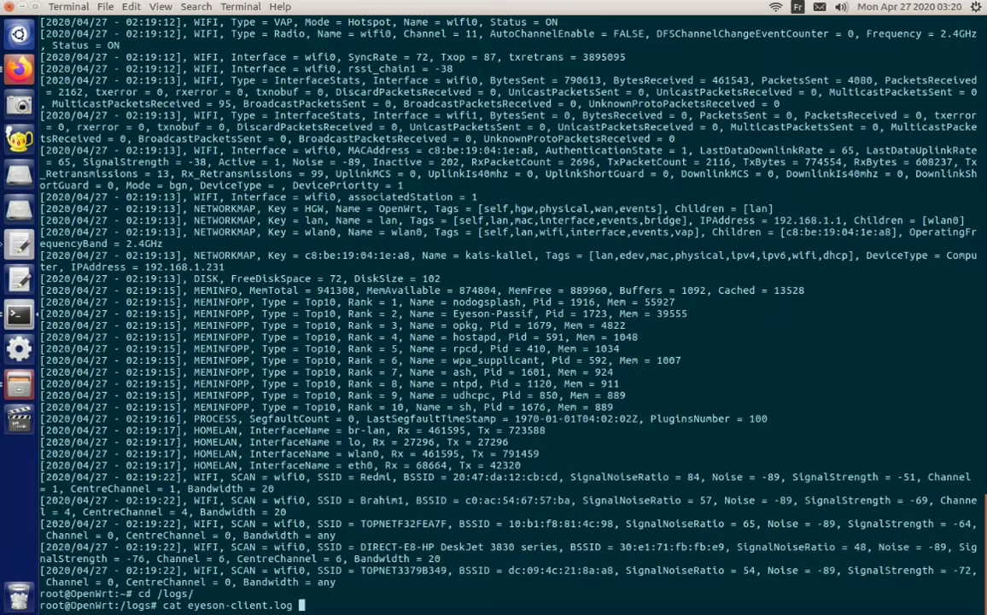
pyautogui.press('Return')
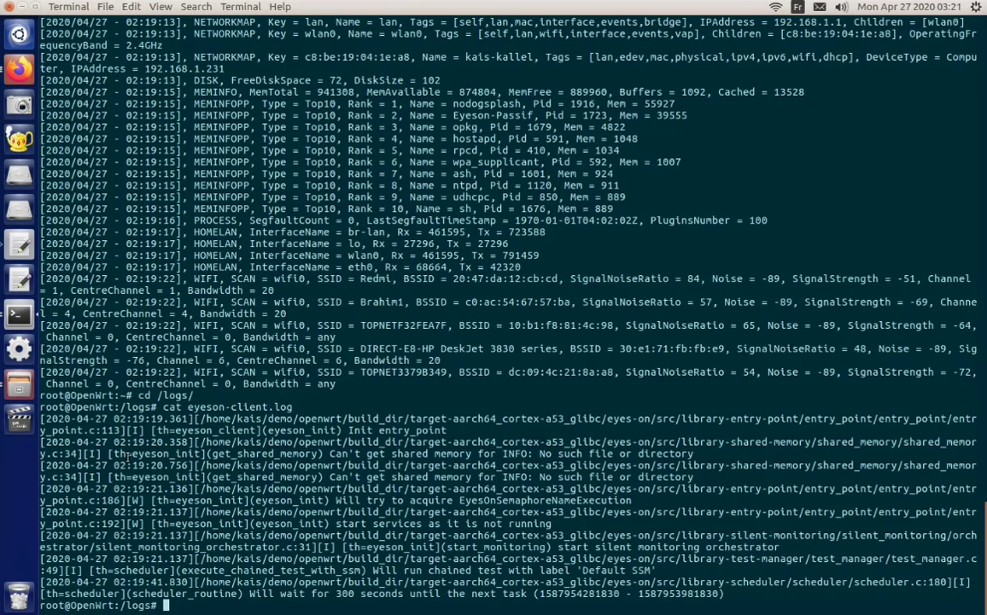
# In the terminal at the router's root directory, print dqa_id.raw with cat and select the identifier it contains.
pyautogui.hotkey('alt', 'Tab')
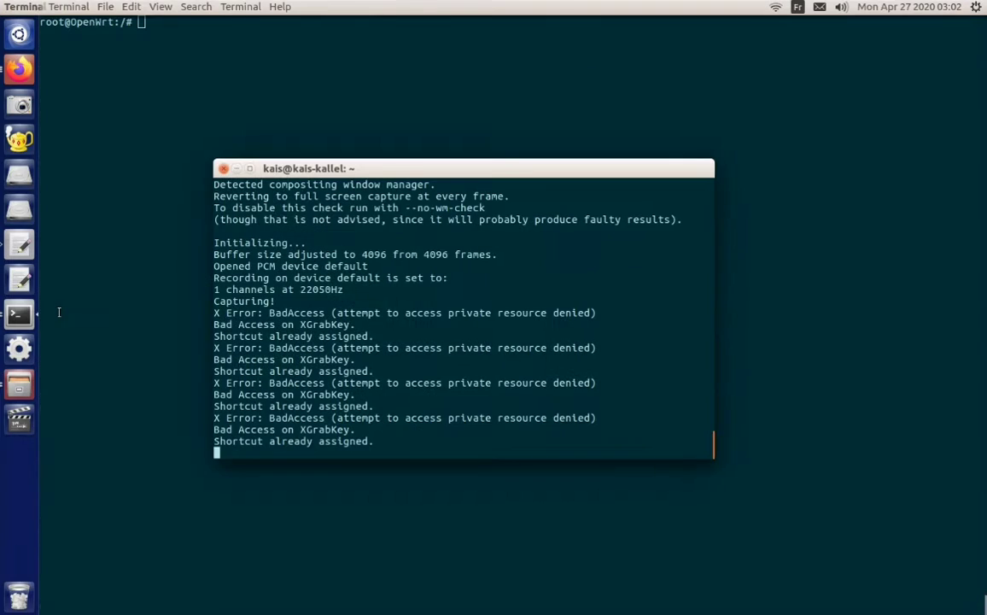
pyautogui.hotkey('alt', 'Tab')
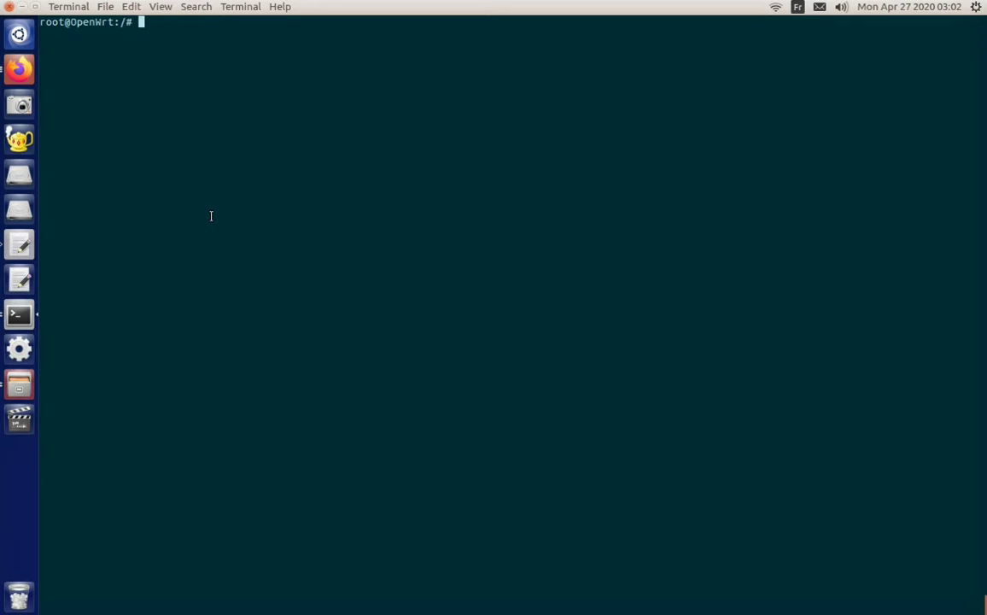
pyautogui.press('Up')
pyautogui.press('Up')
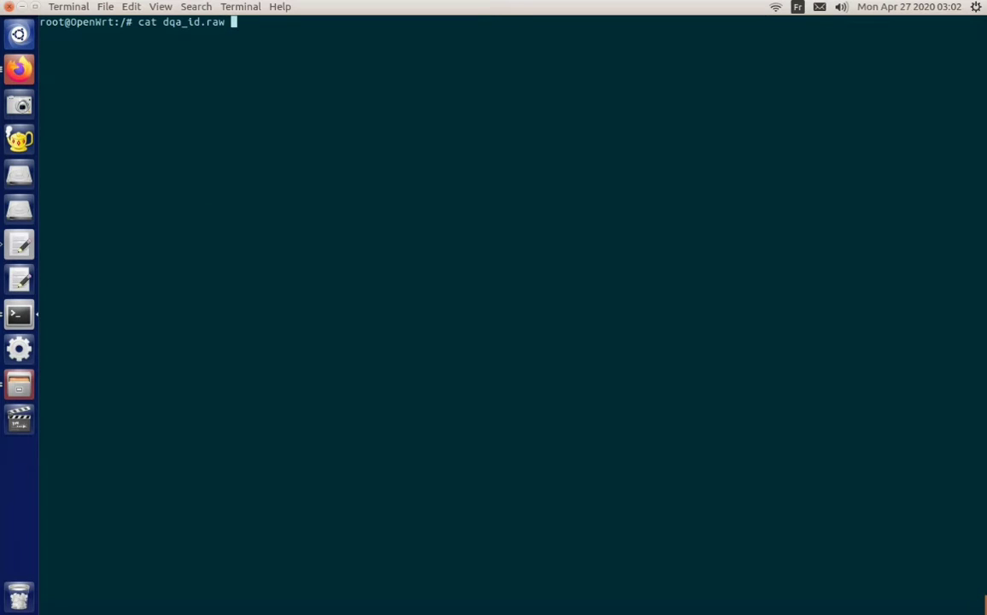
pyautogui.press('Return')
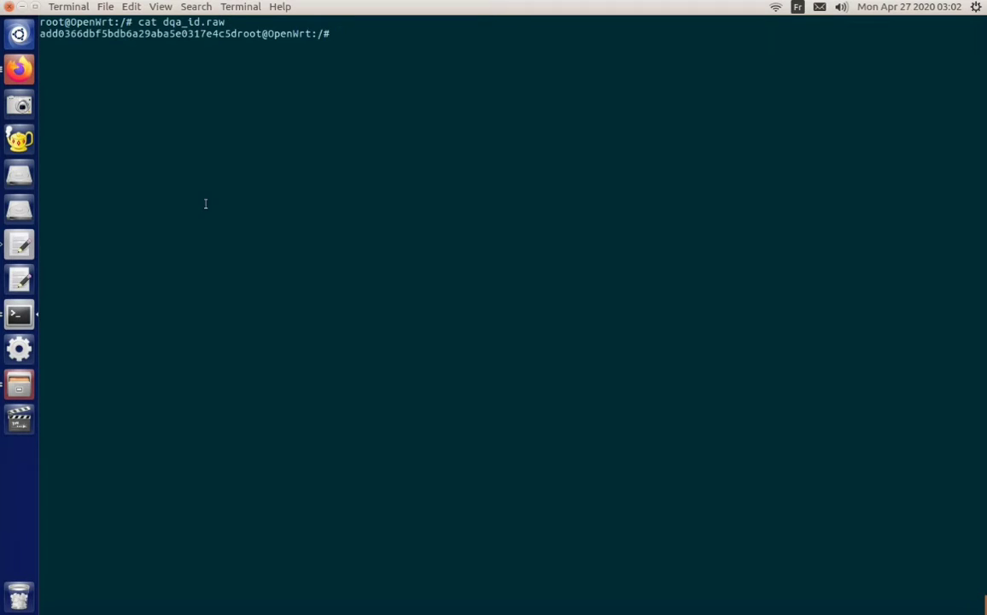
pyautogui.moveTo(237, 33); pyautogui.dragTo(37, 34)
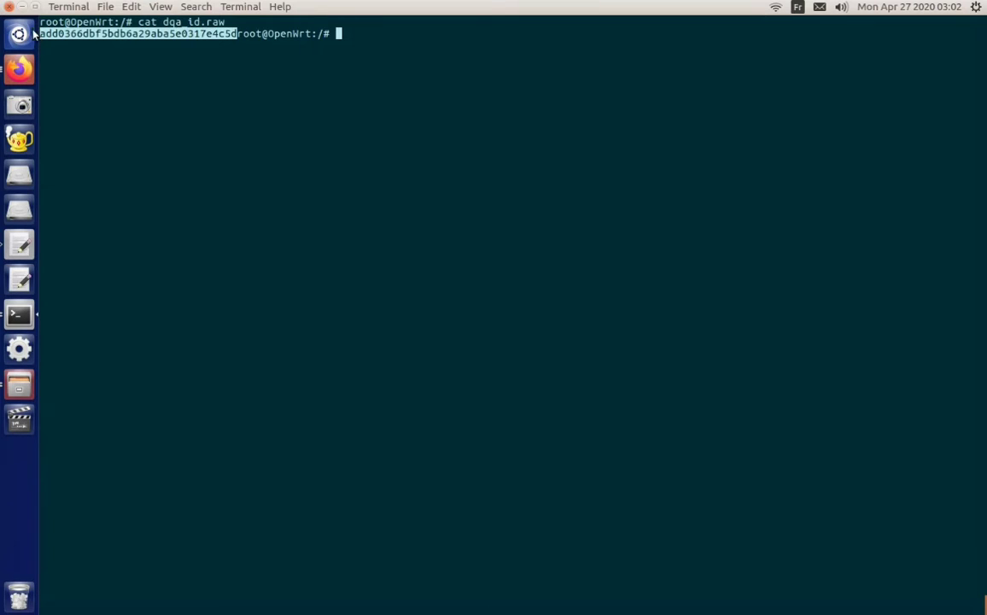
# Switch to the Firefox customer search page and search the live agents for the router's DQA ID.
pyautogui.click(20, 60)
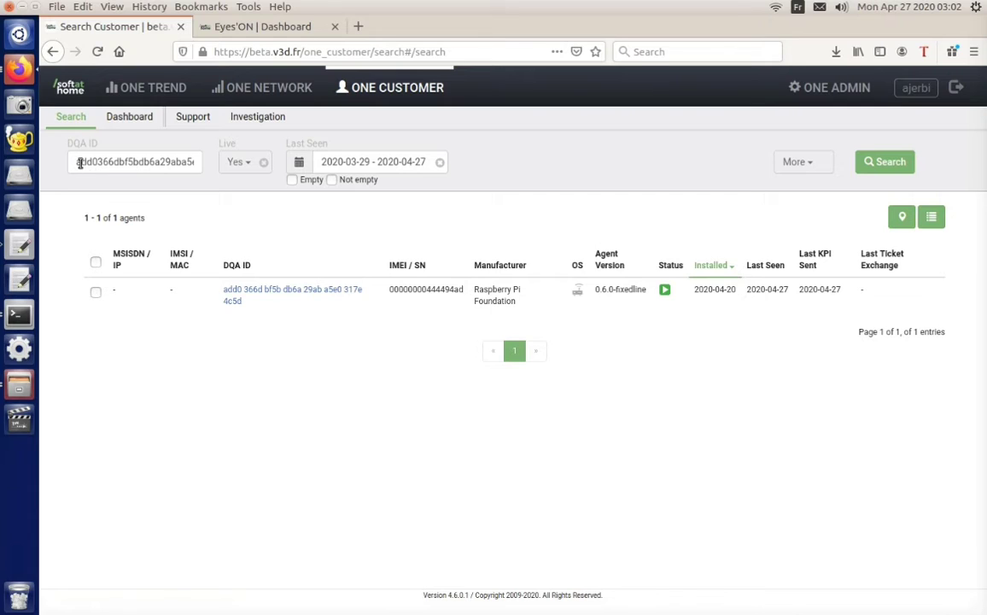
pyautogui.moveTo(80, 163); pyautogui.dragTo(234, 165)
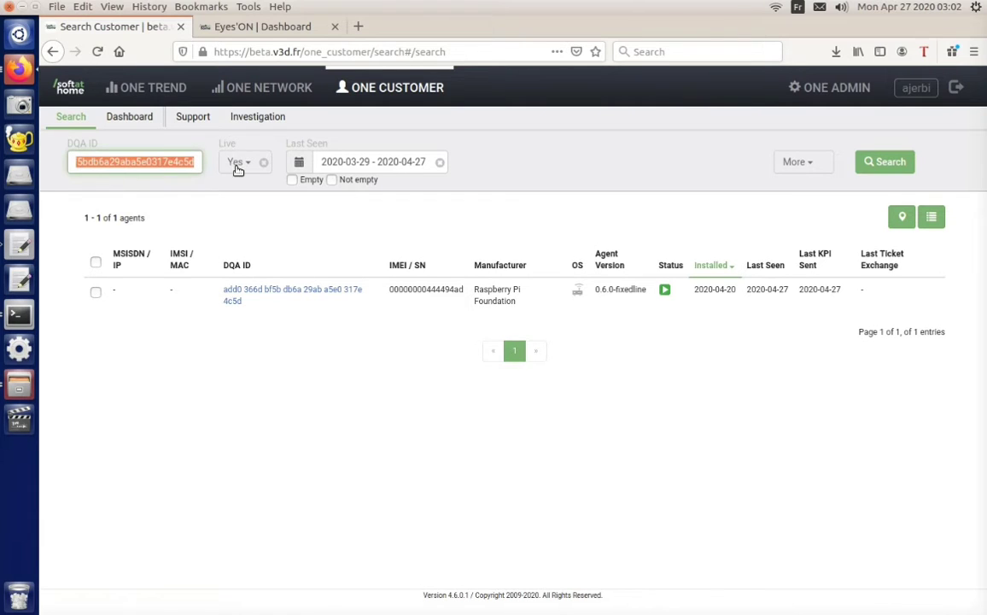
pyautogui.click(885, 161)
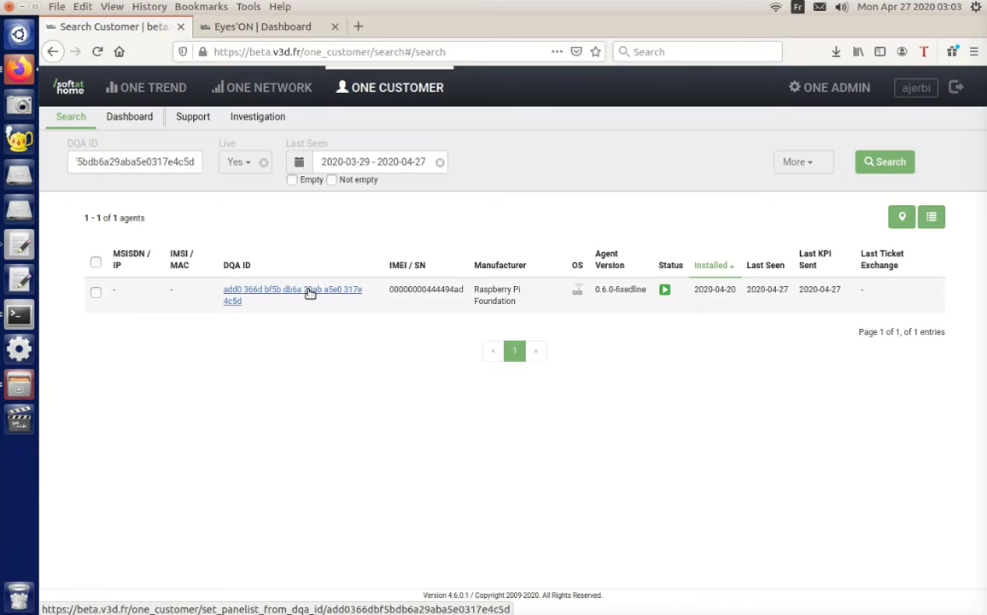
# Open the found agent's dashboard and examine its Common, Keepalive, DNS, Routing & Transport and Scoring charts.
pyautogui.click(239, 291)
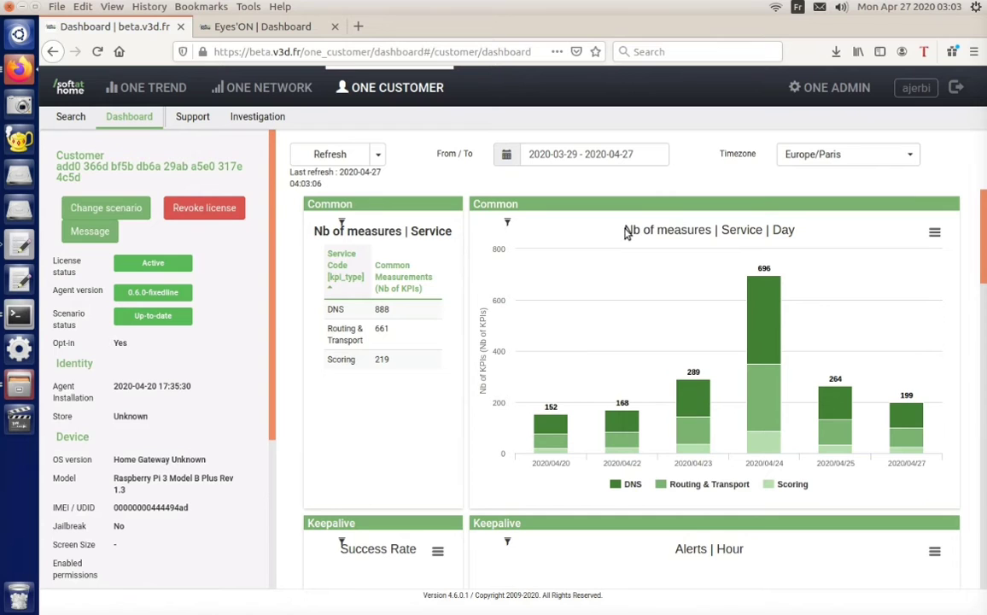
pyautogui.scroll(-3, 771, 489)
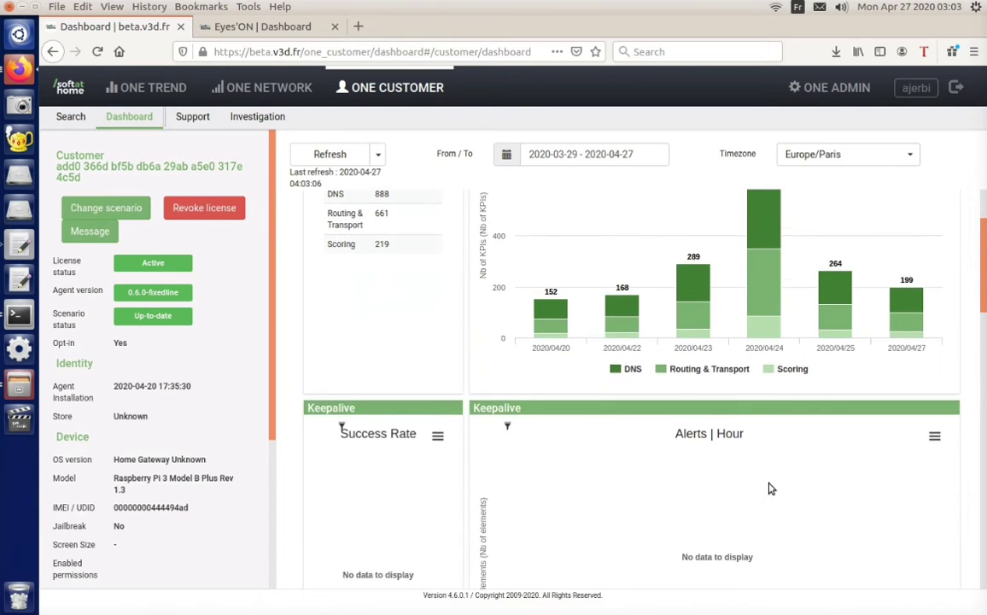
pyautogui.scroll(-5, 771, 489)
pyautogui.scroll(3, 688, 249)
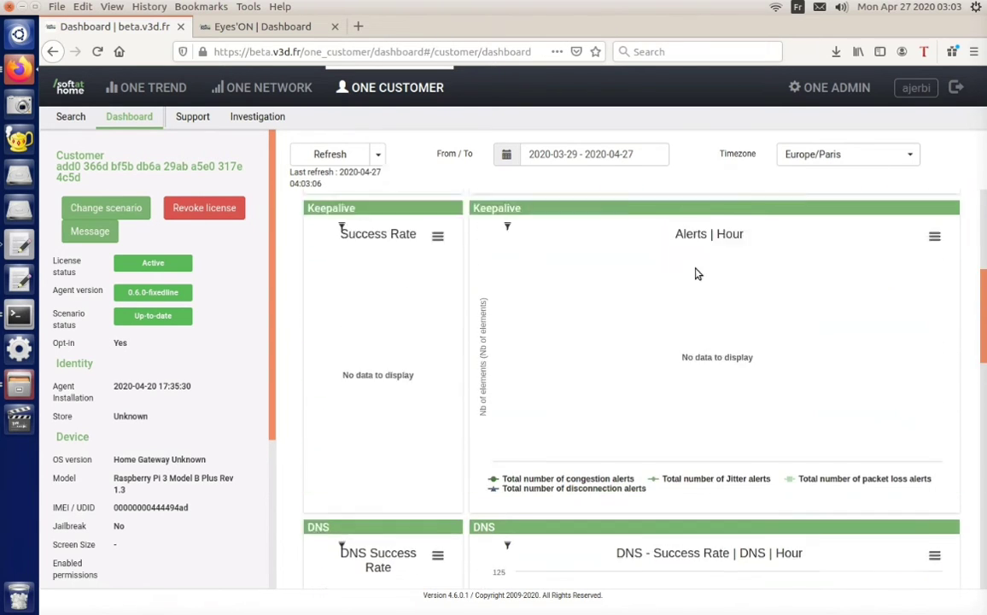
pyautogui.scroll(-5, 682, 354)
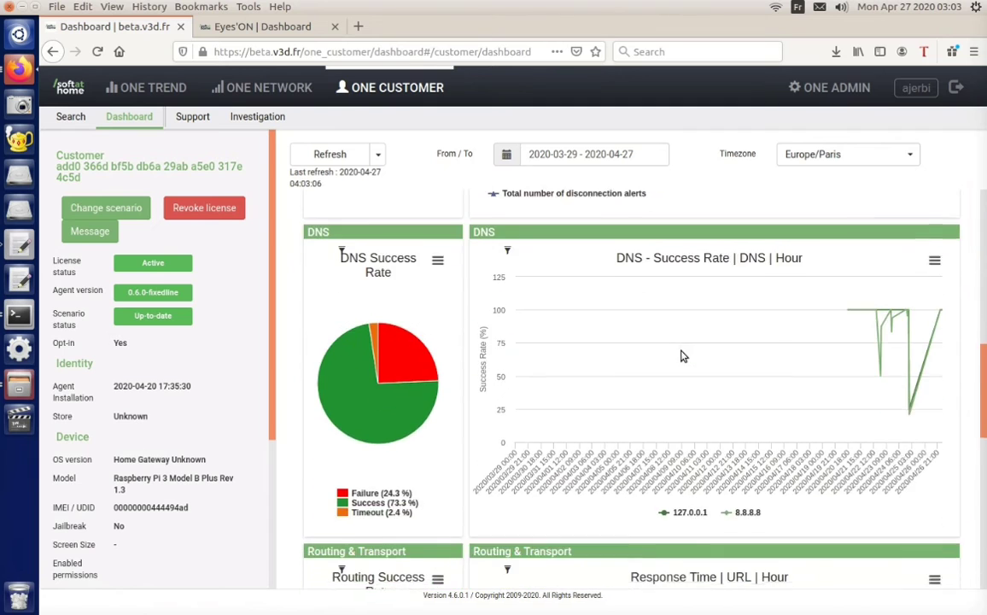
pyautogui.scroll(-4, 681, 342)
pyautogui.scroll(3, 679, 313)
pyautogui.scroll(-7, 683, 376)
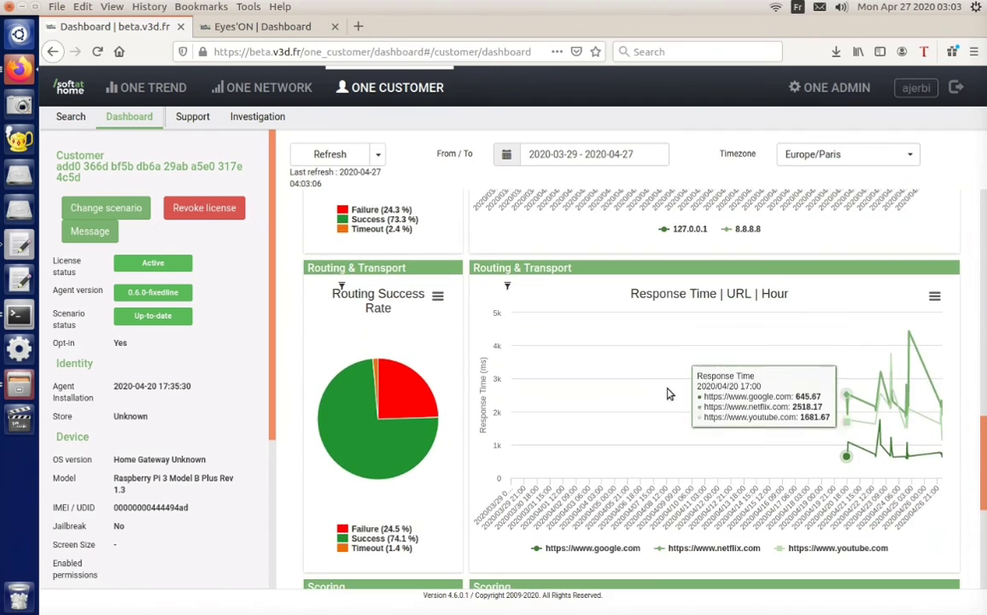
pyautogui.scroll(-2, 666, 359)
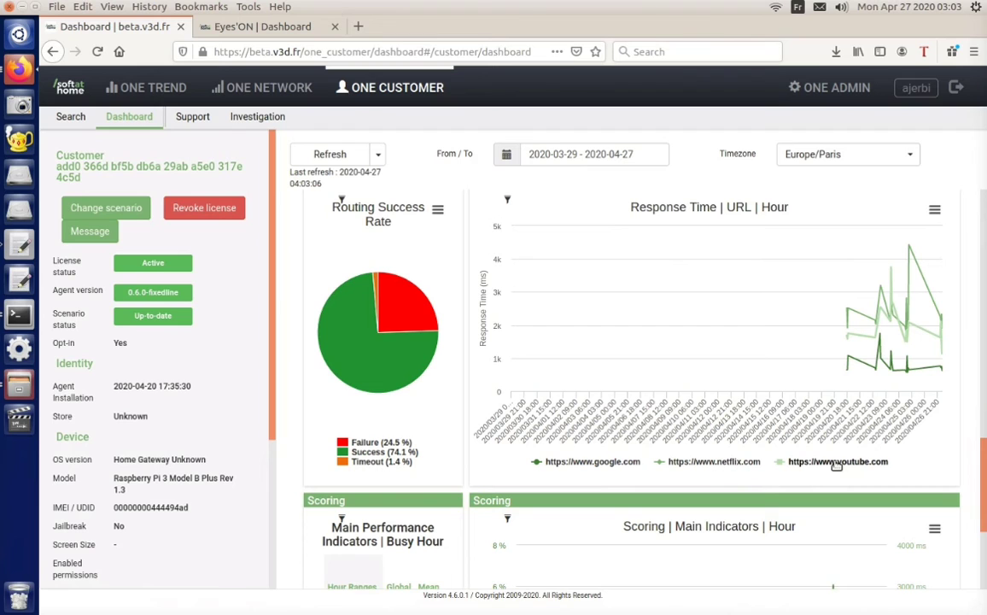
pyautogui.scroll(-5, 863, 463)
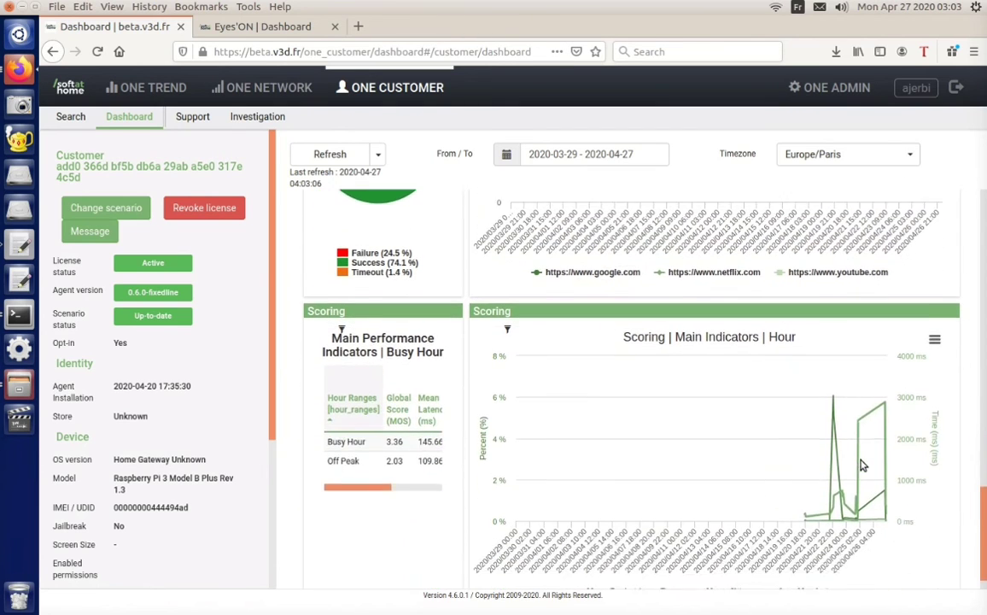
# In the Eyes'ON dashboard, open the Raspberry Pi 3 Model B Plus Rev 1.3 device and display its Network Map.
pyautogui.click(268, 28)
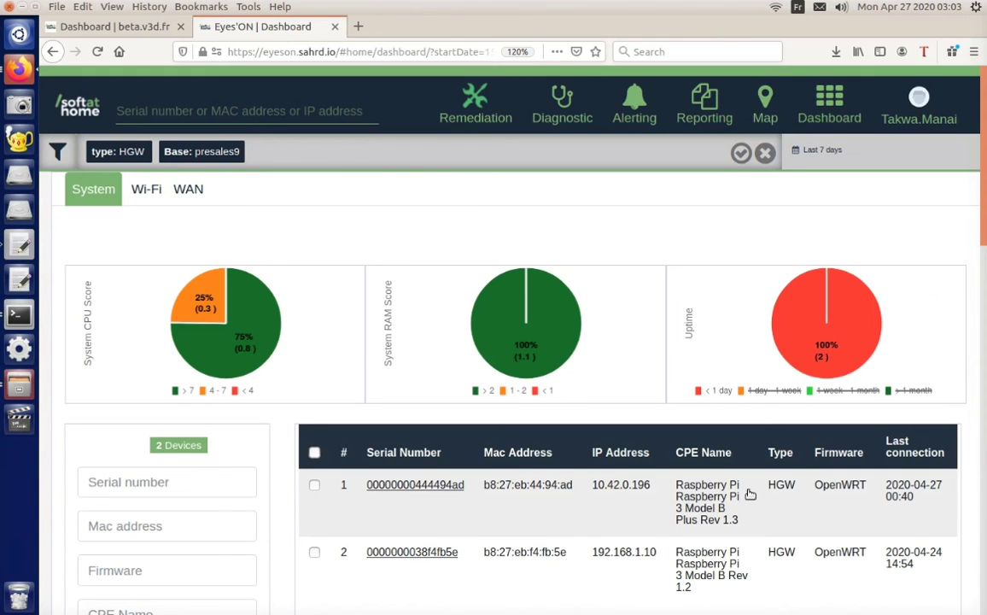
pyautogui.click(692, 500)
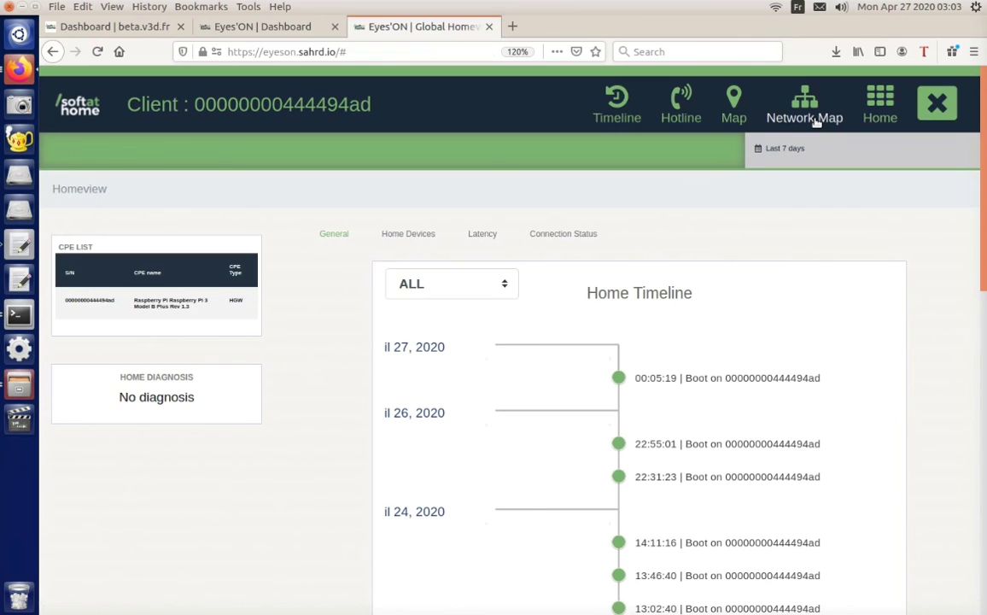
pyautogui.click(811, 117)
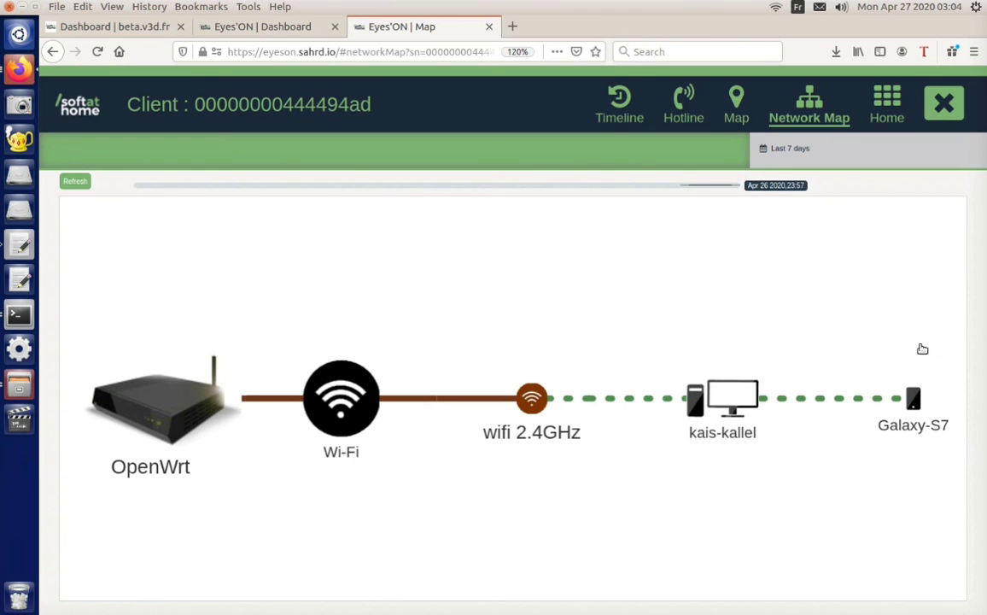
# Switch from Firefox to the terminal and show all open terminal windows to pick the router's session.
pyautogui.click(12, 317)
pyautogui.click(13, 318)
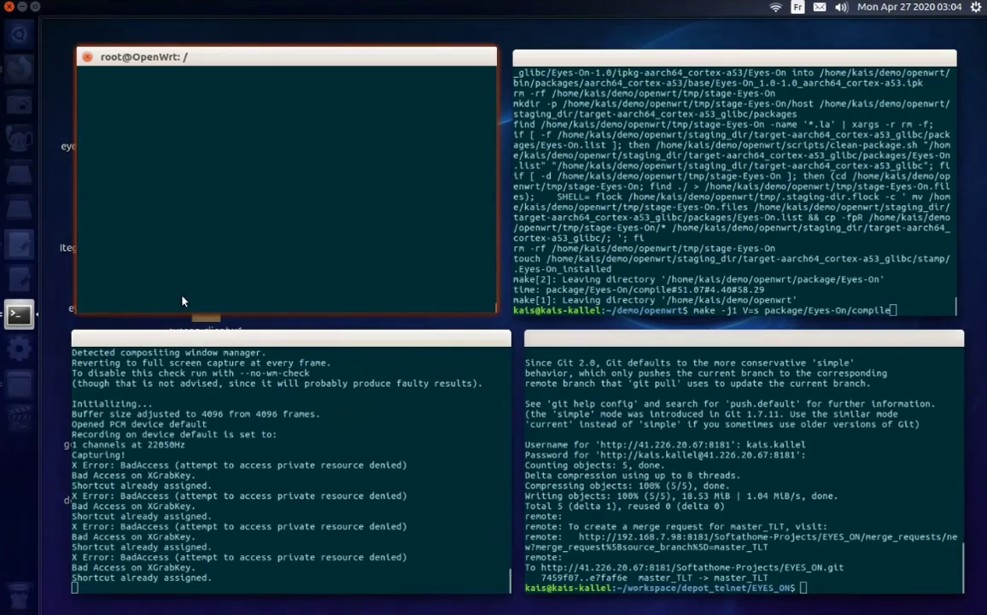